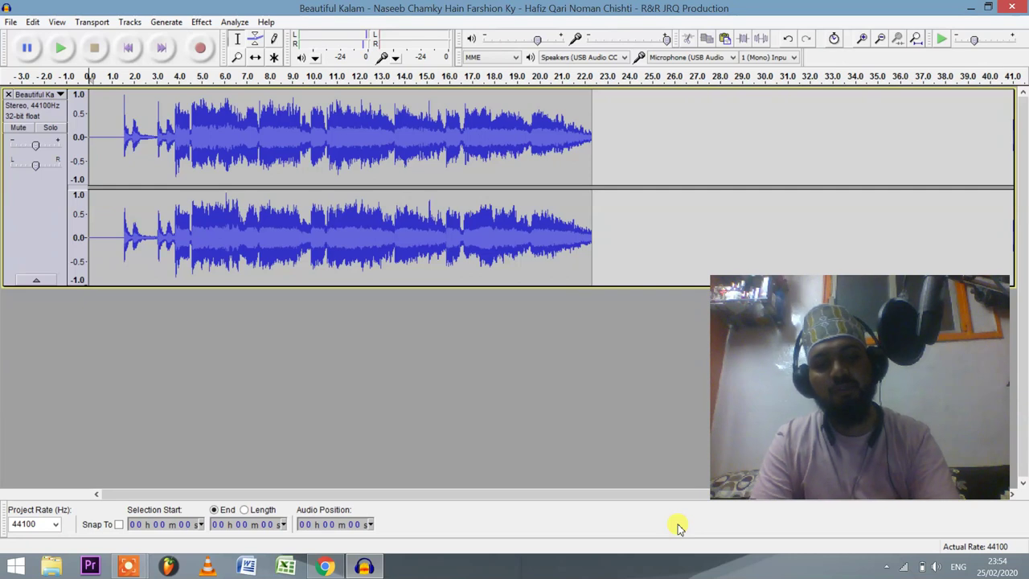
- Play back the song's opening and the first beat starting at about 1 second
key("space")
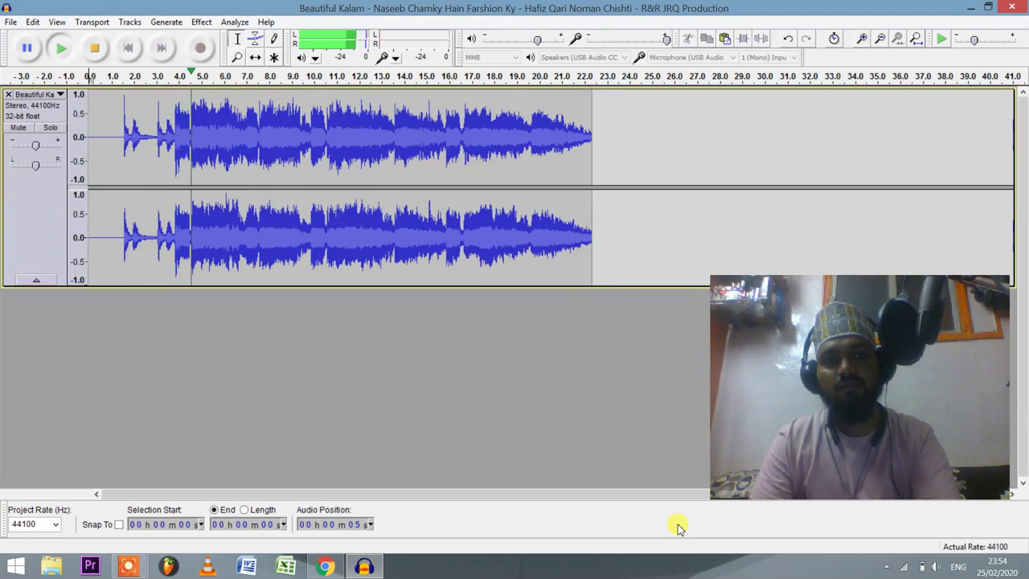
key("space")
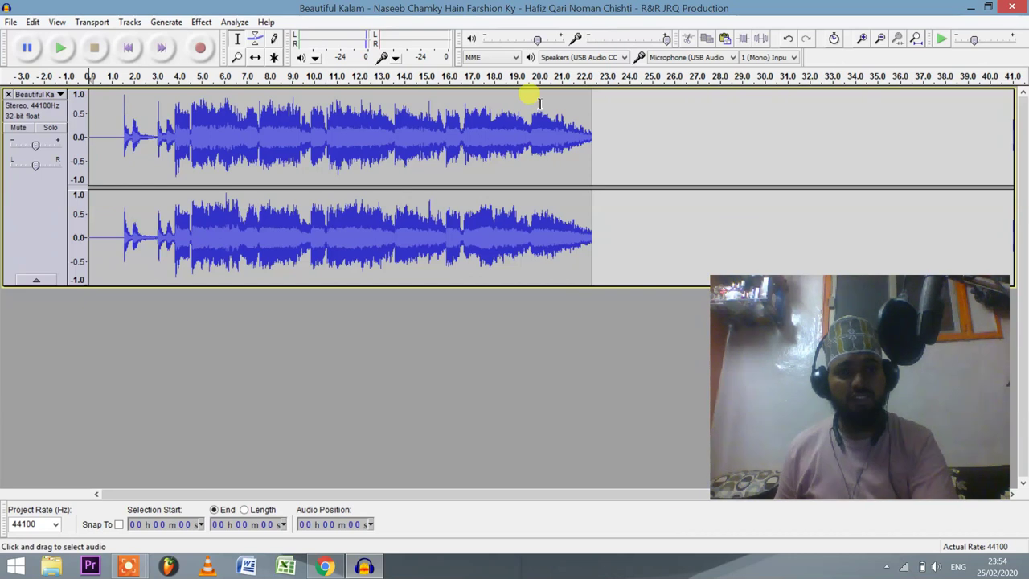
left_click_drag(114, 142, 157, 144)
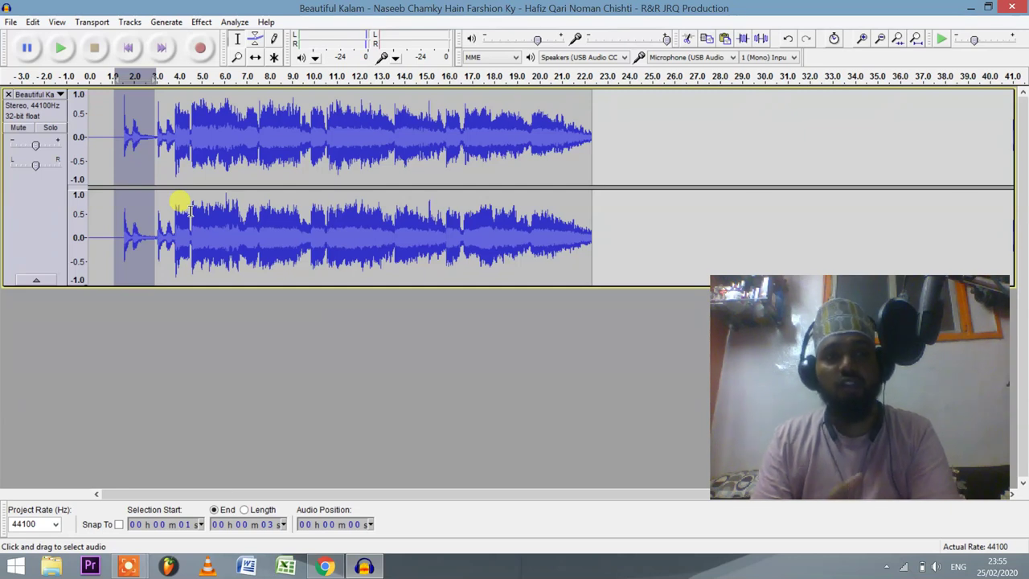
key("space")
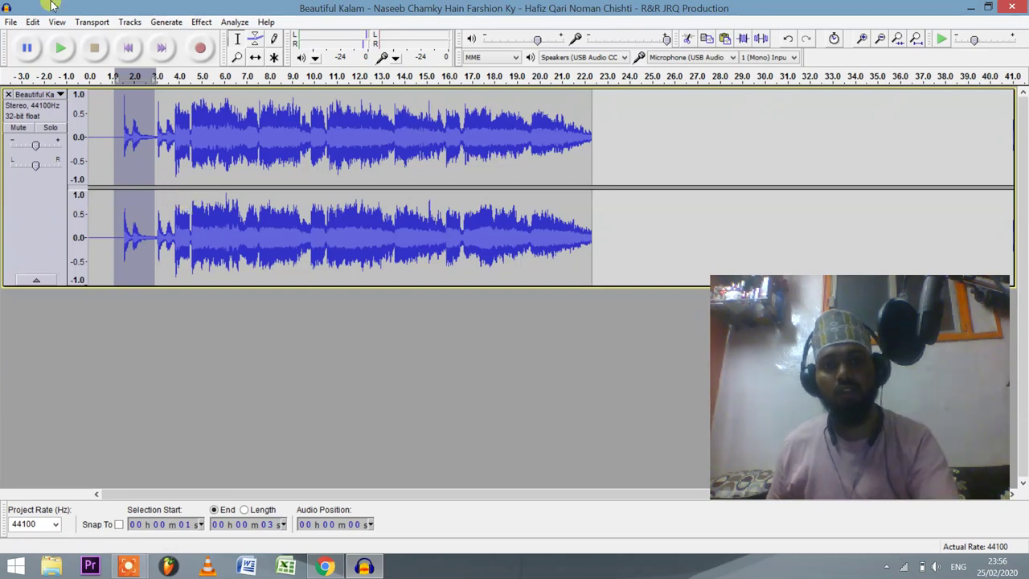
left_click(114, 150)
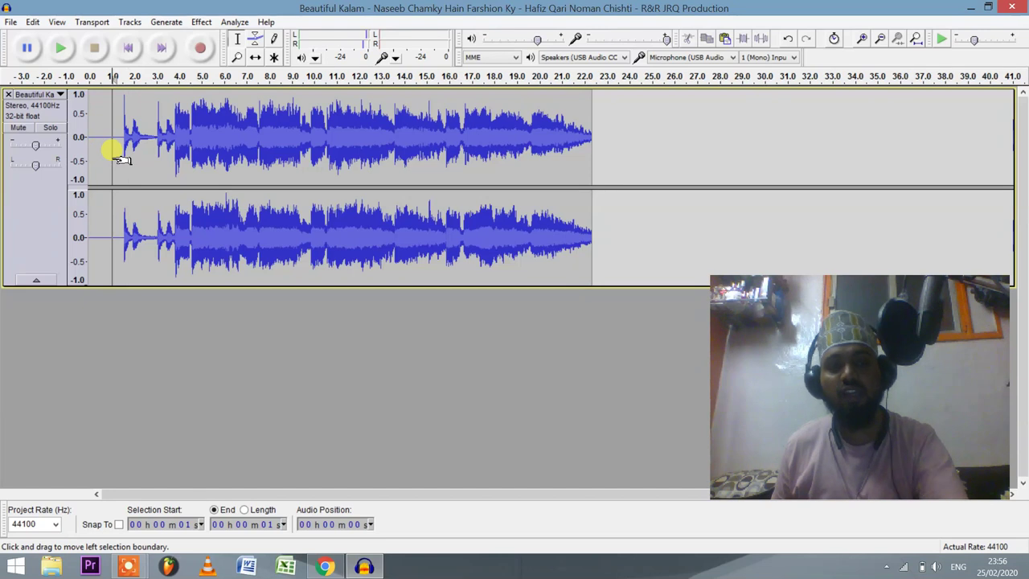
key("space")
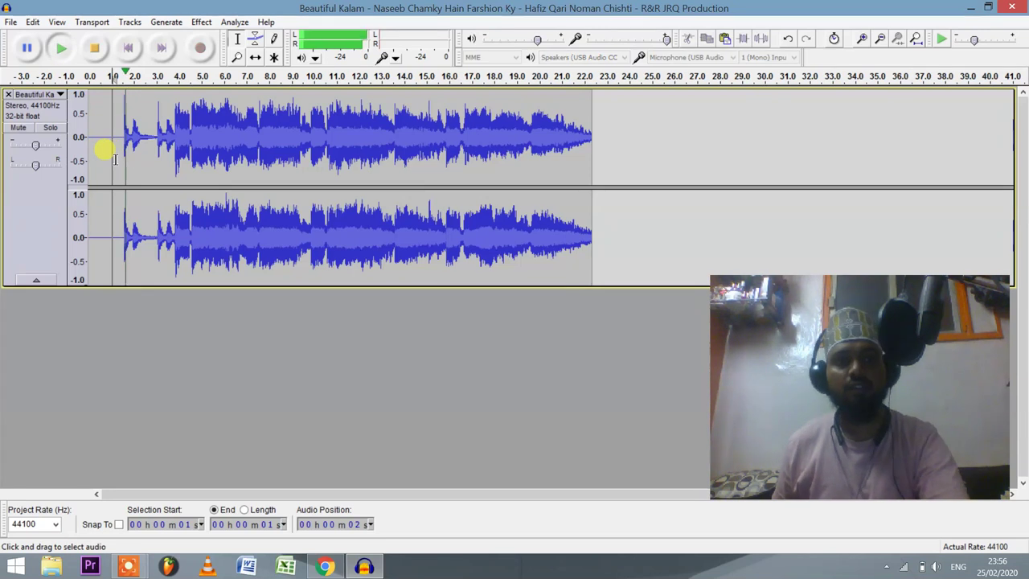
key("space")
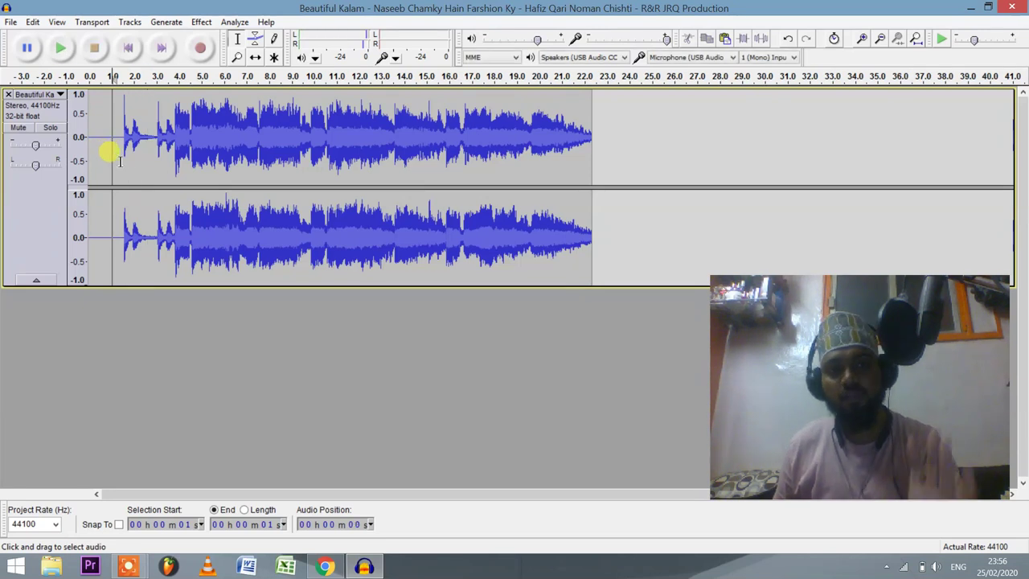
- Cut the audio from about 3 seconds through the end of the track, leaving only the opening beat
left_click_drag(623, 121, 156, 192)
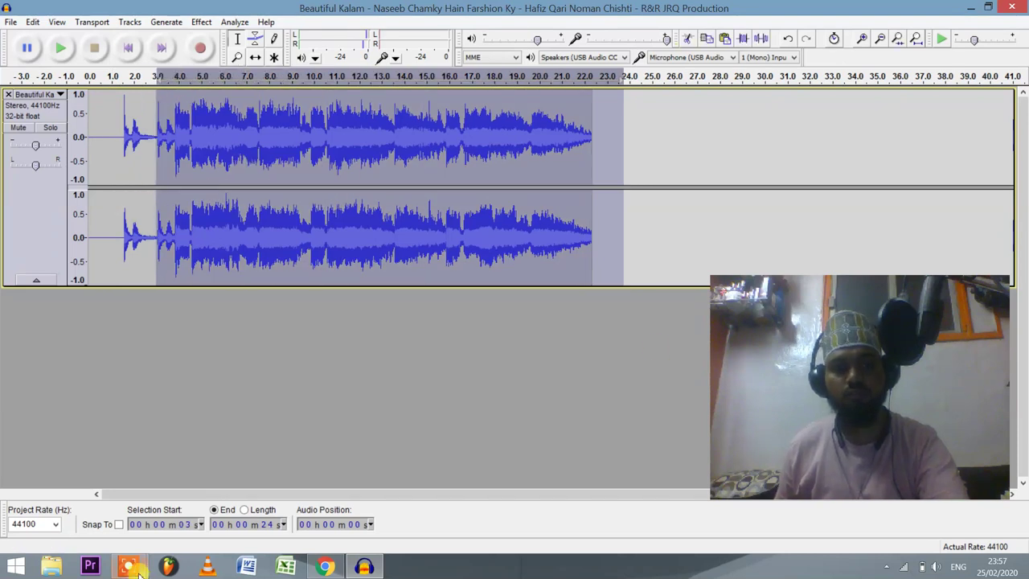
mouse_move(136, 566)
left_click(193, 521)
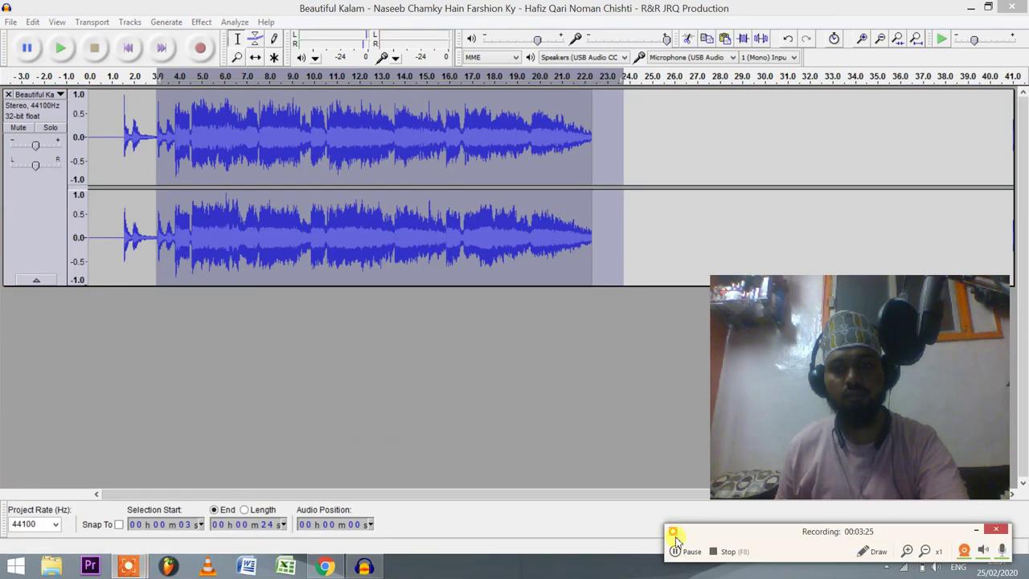
left_click(685, 551)
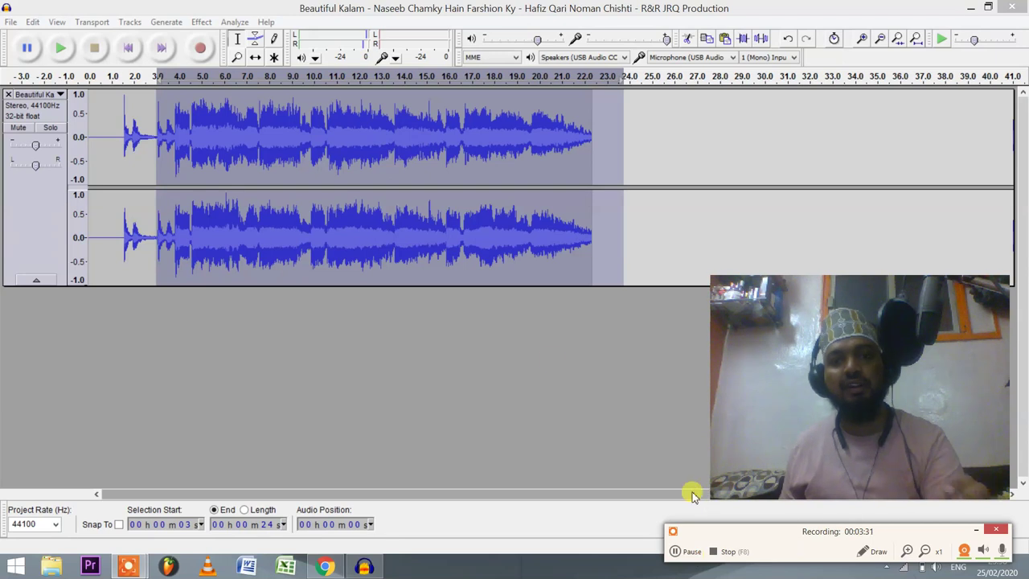
left_click(689, 39)
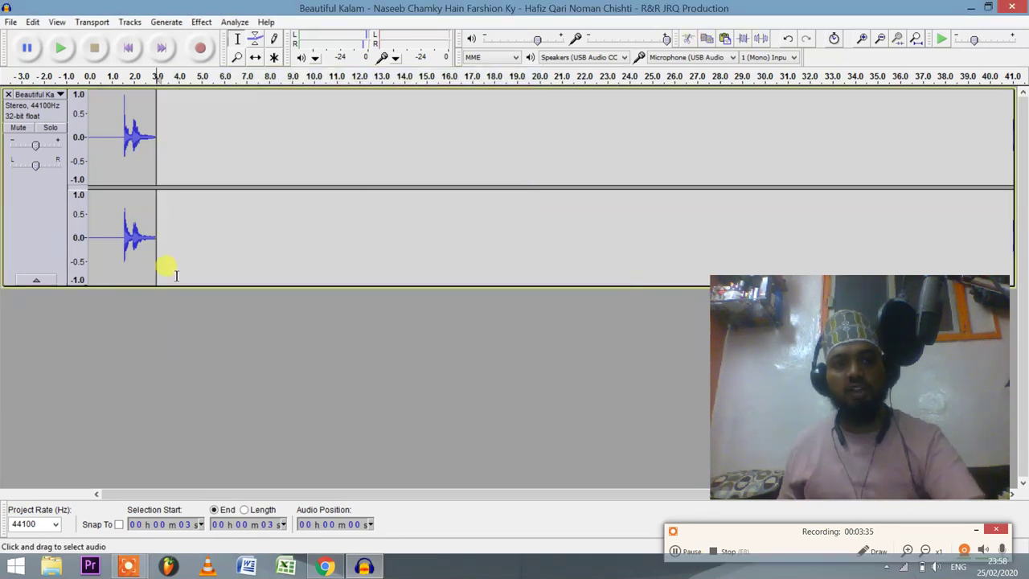
- Examine the remaining beat's waveform up close and play it back from about 1.5 seconds
key("ctrl+1")
key("ctrl+1")
left_click_drag(379, 493, 172, 507)
left_click(221, 249)
key("ctrl+1")
key("ctrl+1")
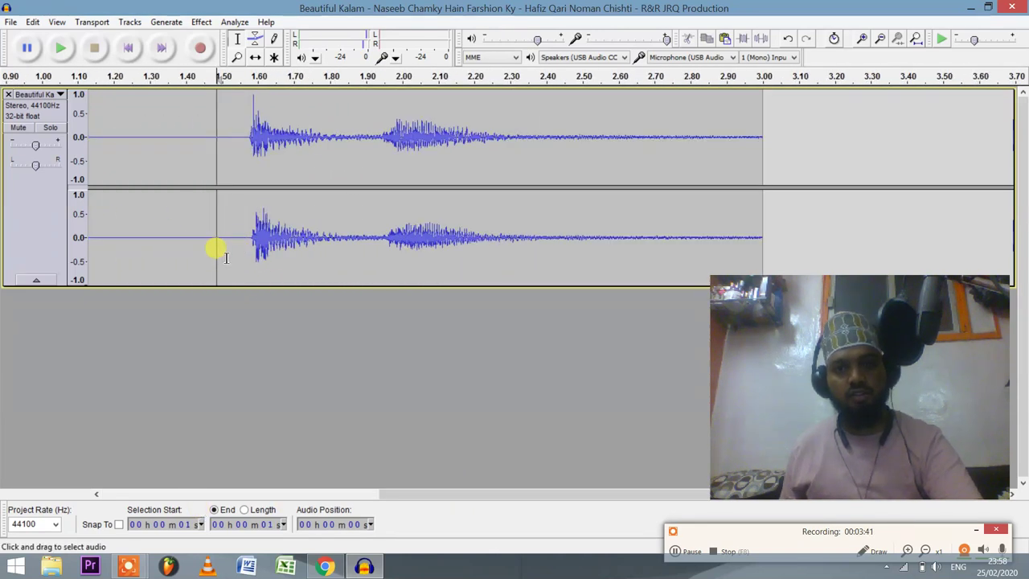
key("space")
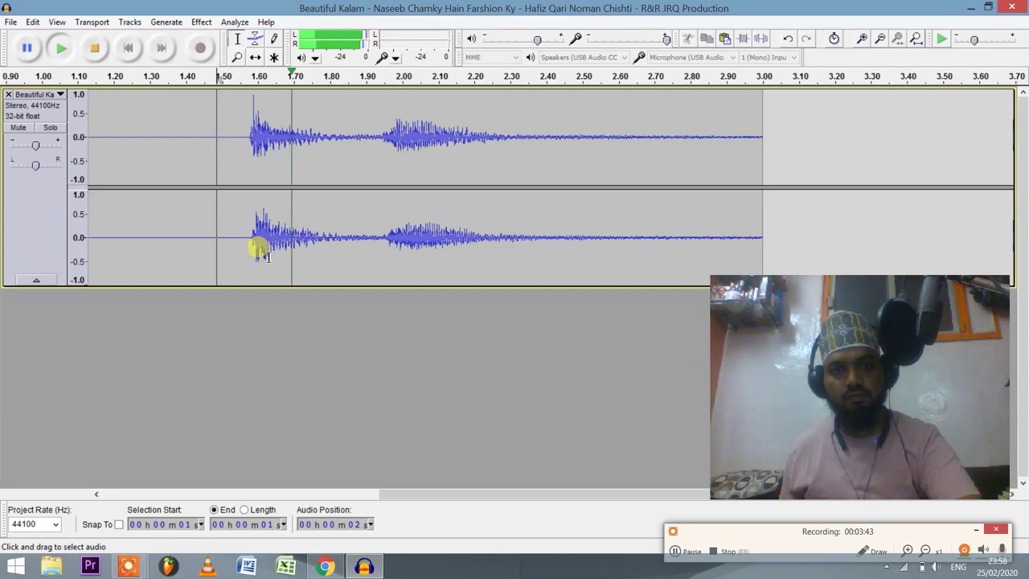
key("space")
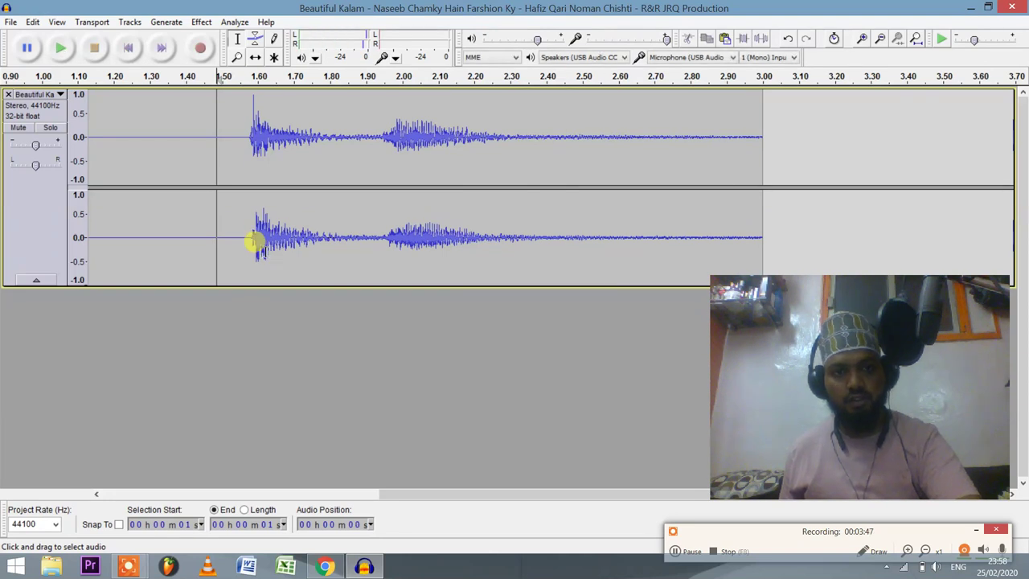
- Select the beat from its exact onset at about 1.578 seconds to the clip's end at 3 seconds and copy it
scroll(251, 257, "up", 2)
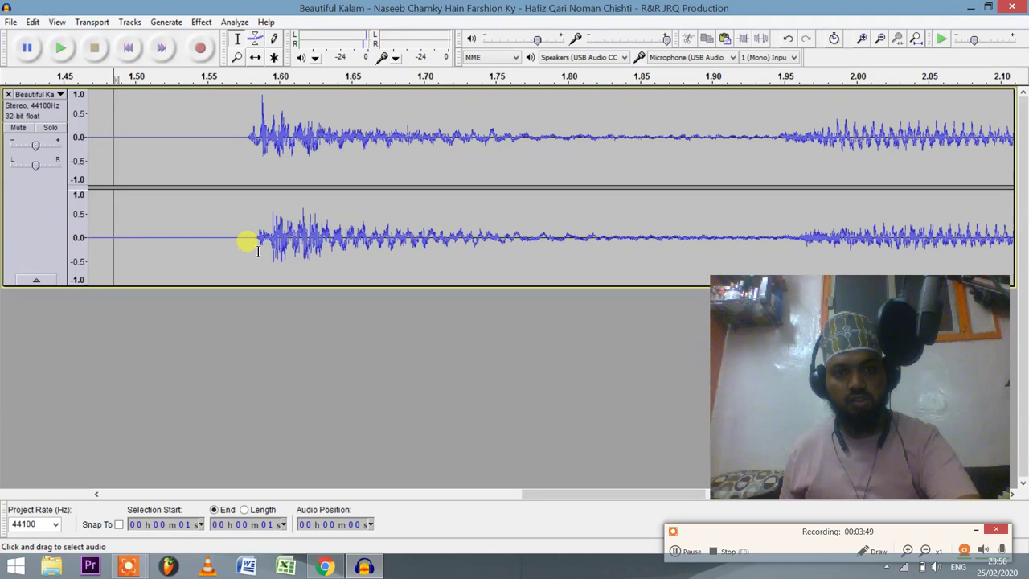
scroll(249, 238, "up", 3)
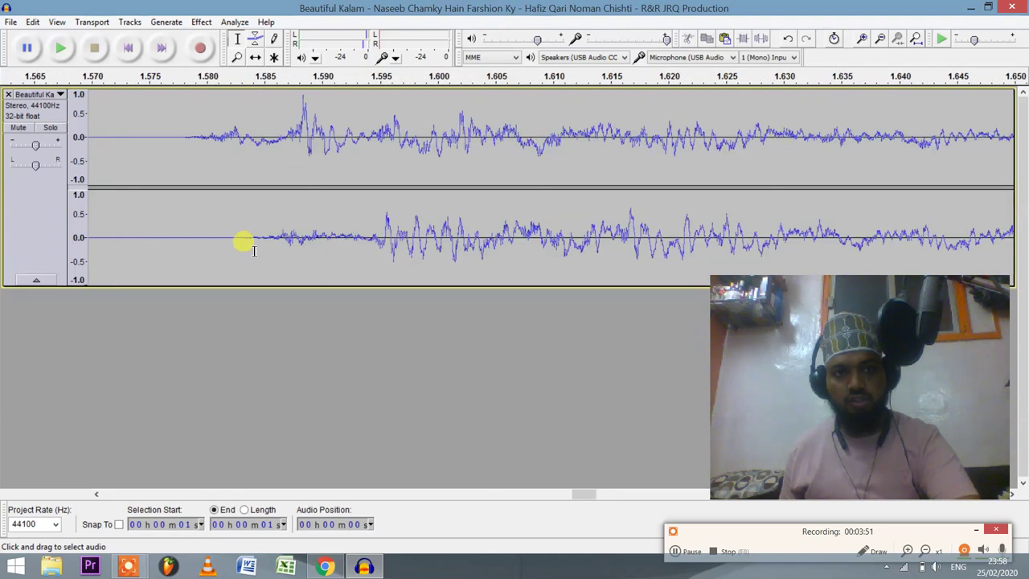
left_click_drag(184, 141, 486, 148)
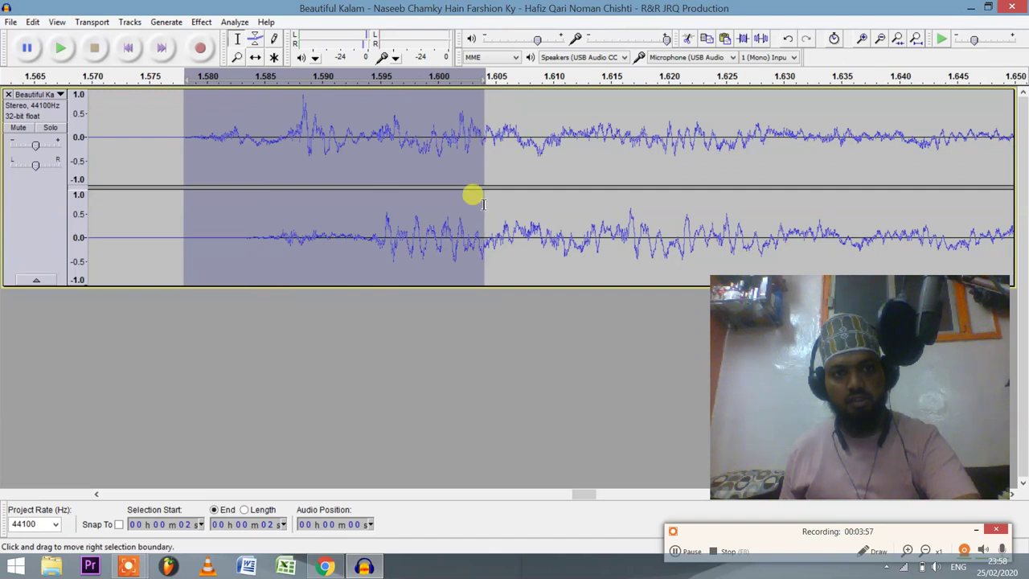
scroll(474, 201, "down", 4)
scroll(481, 210, "down", 1)
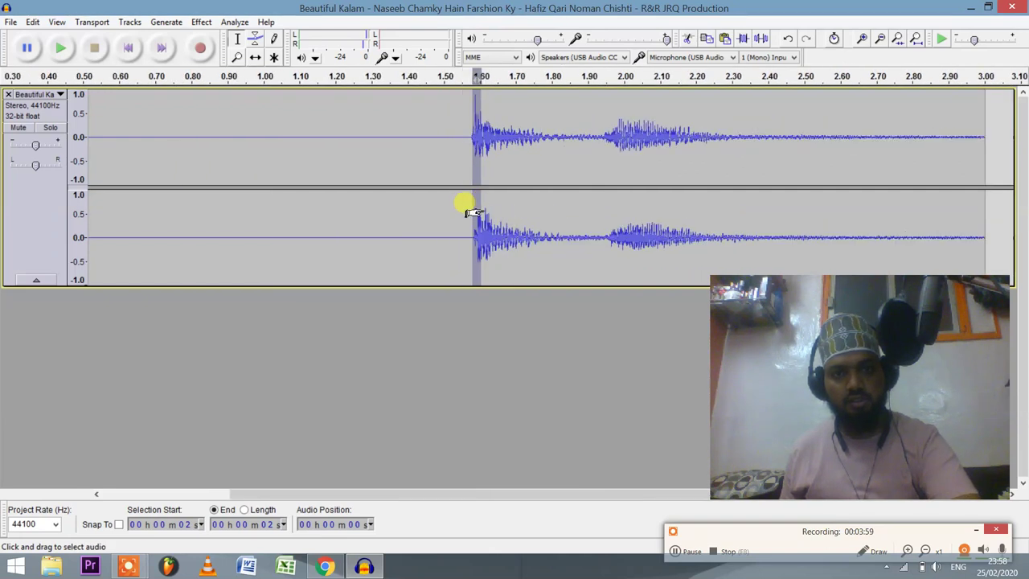
mouse_move(480, 214)
left_mouse_down()
mouse_move(845, 201)
mouse_move(977, 210)
left_mouse_up()
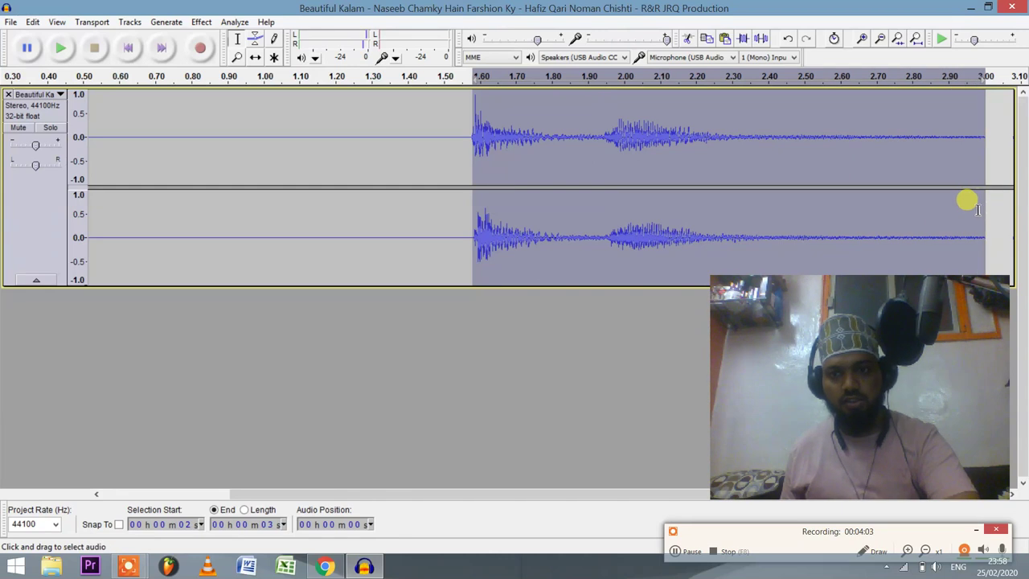
scroll(282, 235, "down", 3)
- Paste five copies of the beat after the original, at about 3.3, 4.9, 6.4, 8 and 9.6 seconds
left_click(240, 153)
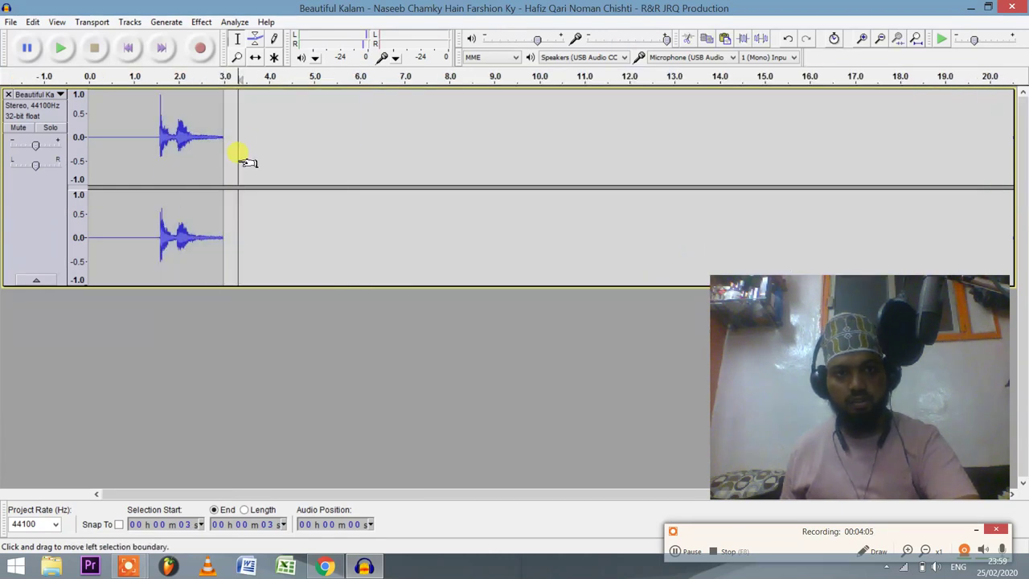
key("ctrl+v")
left_click(311, 167)
key("ctrl+v")
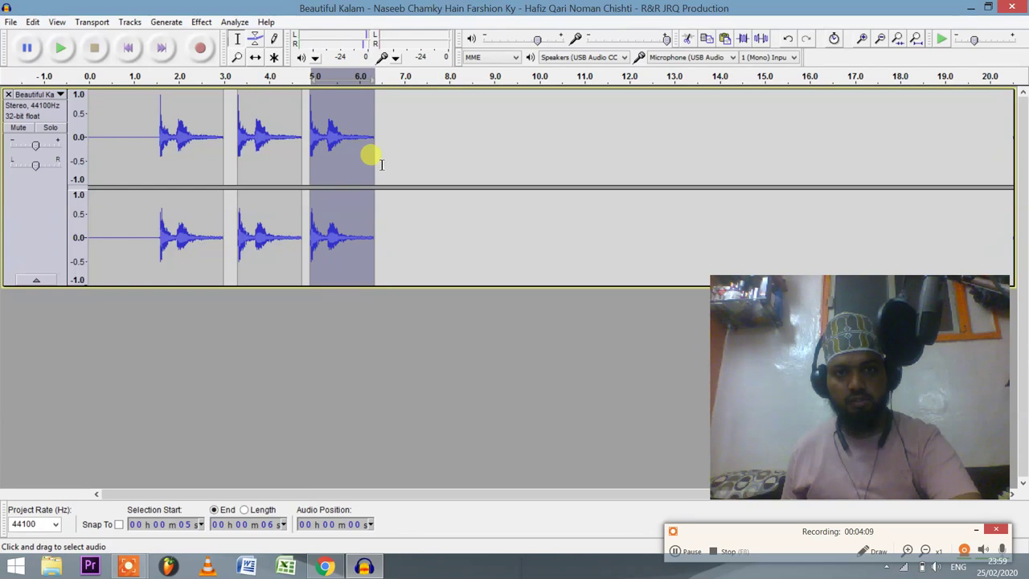
left_click(379, 164)
key("ctrl+v")
left_click(450, 155)
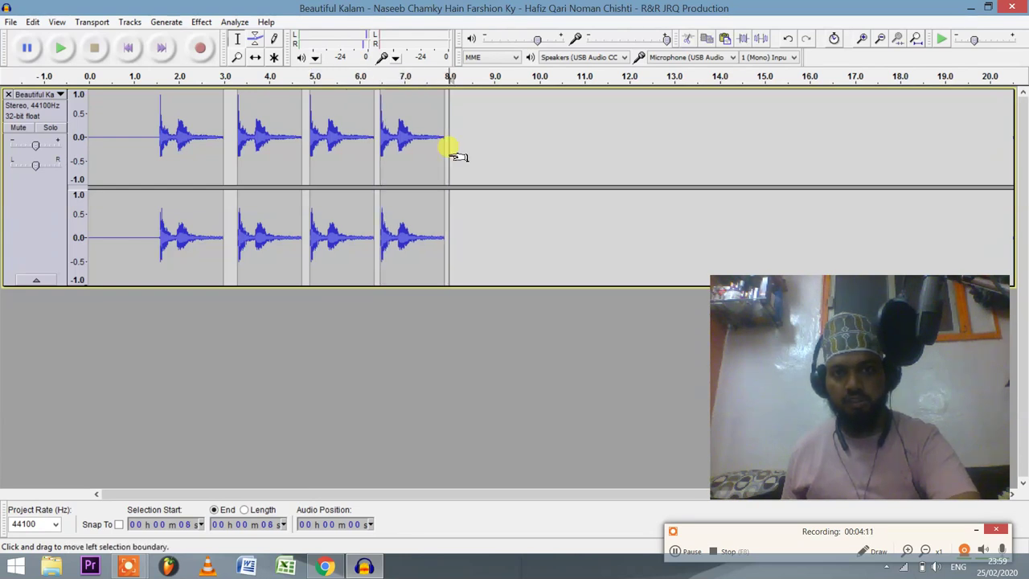
key("ctrl+v")
left_click(521, 160)
key("ctrl+v")
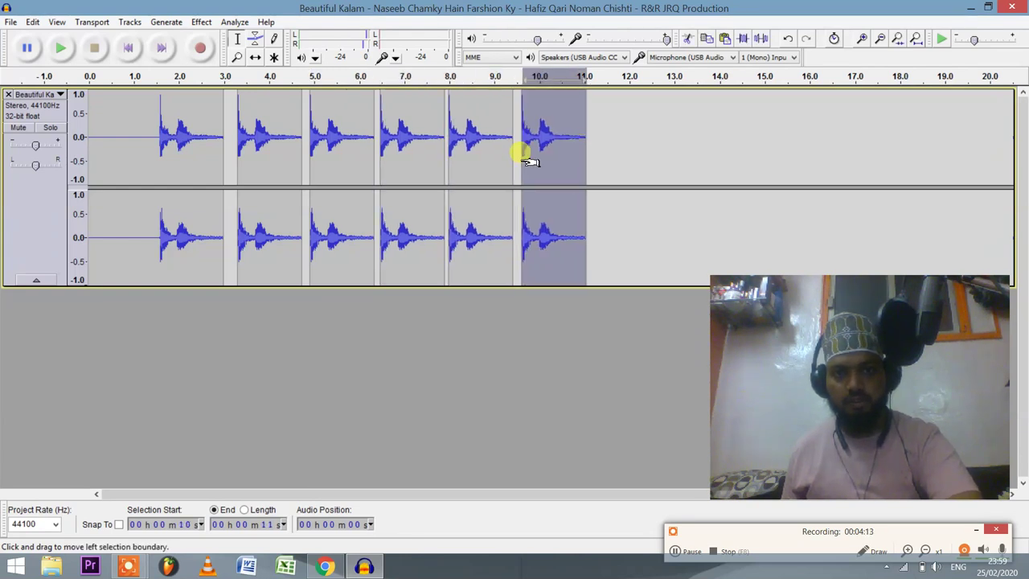
- Time-shift the last four pasted beats against the first pasted one without gaps and play back the sequence
left_click(255, 57)
left_click_drag(323, 124, 354, 130)
left_click_drag(458, 131, 441, 136)
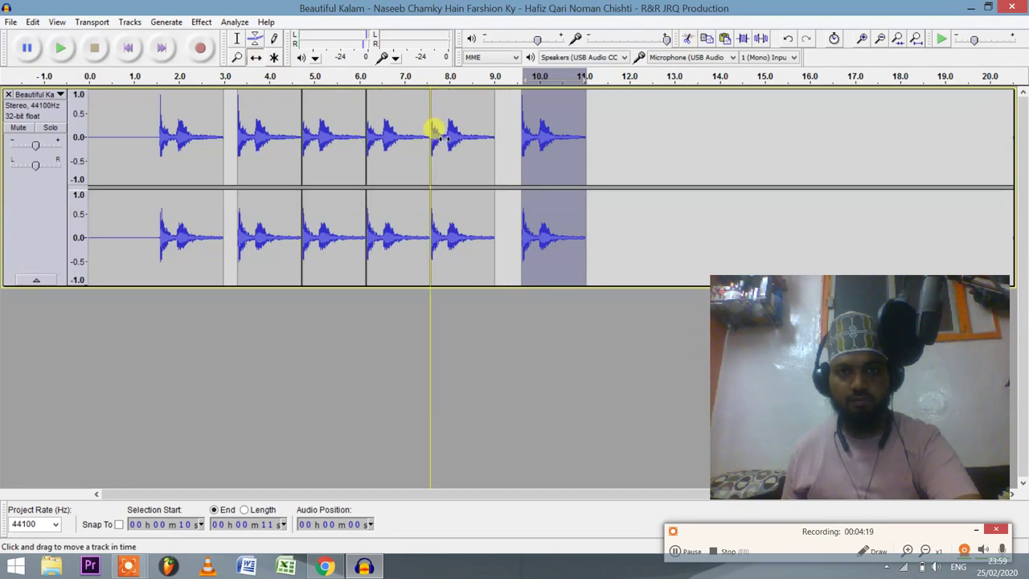
left_click_drag(527, 136, 500, 138)
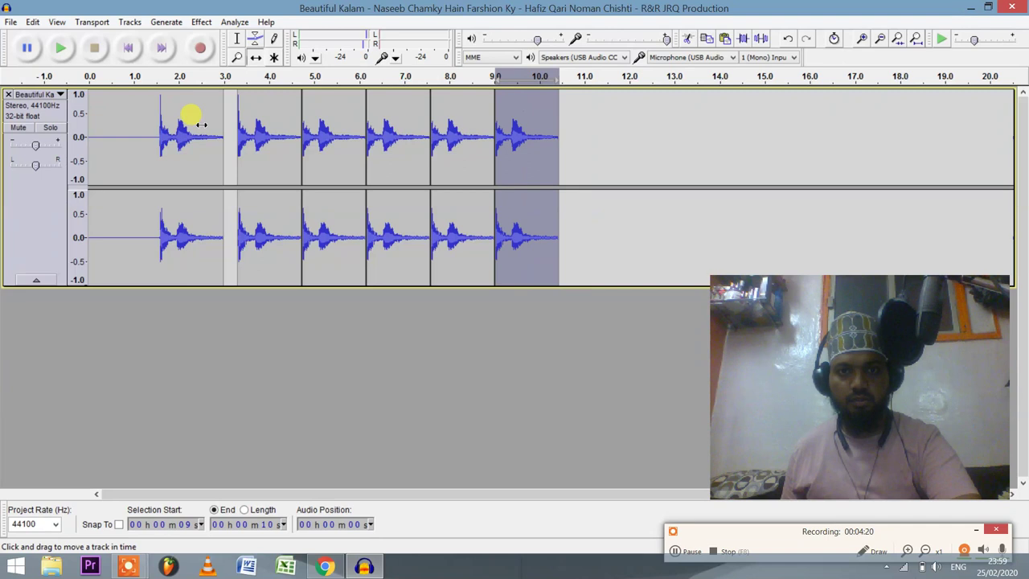
left_click(276, 82)
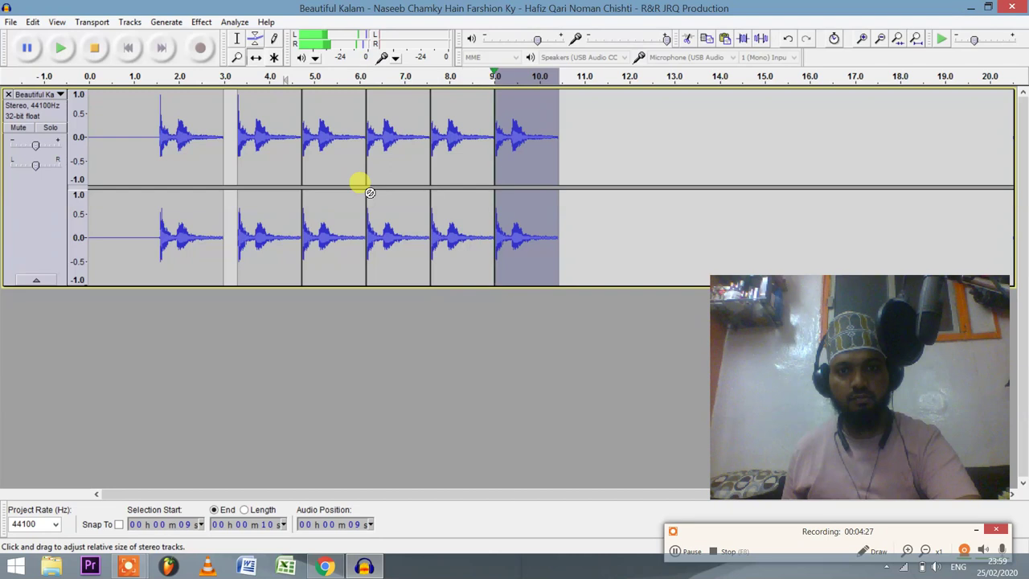
- Merge the five adjacent pasted beats into one continuous clip by removing the four split lines between them
left_click(302, 148)
left_click(367, 153)
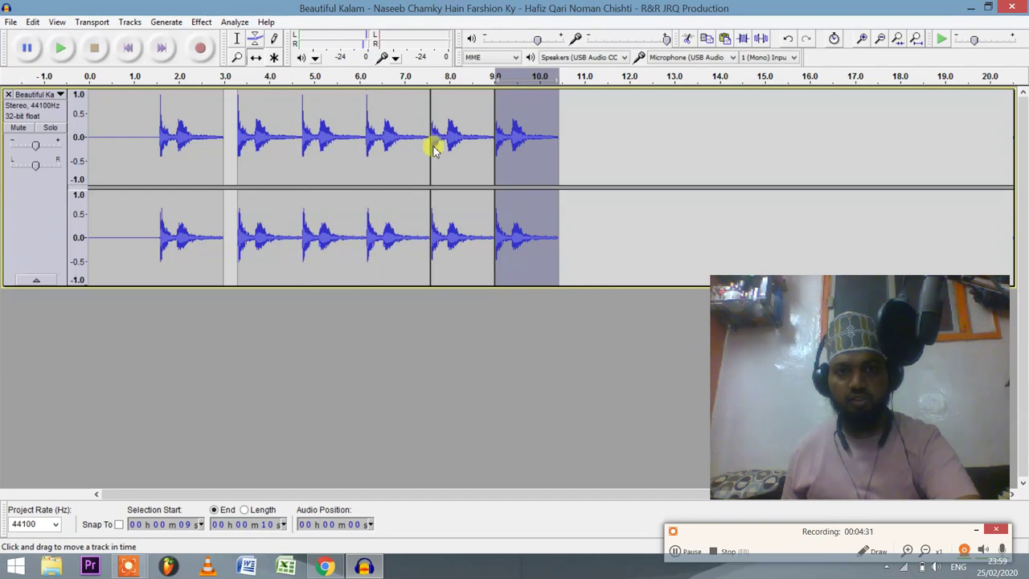
left_click(430, 148)
left_click(493, 152)
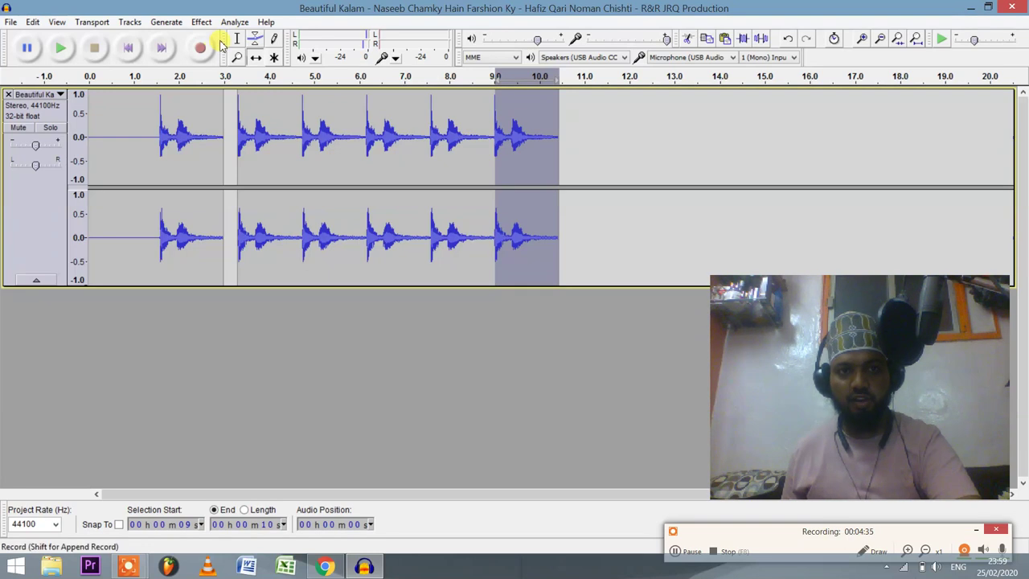
- Copy the merged five-beat clip and paste it three times after itself, at about 11, 18 and 26 seconds
left_click_drag(239, 136, 559, 161)
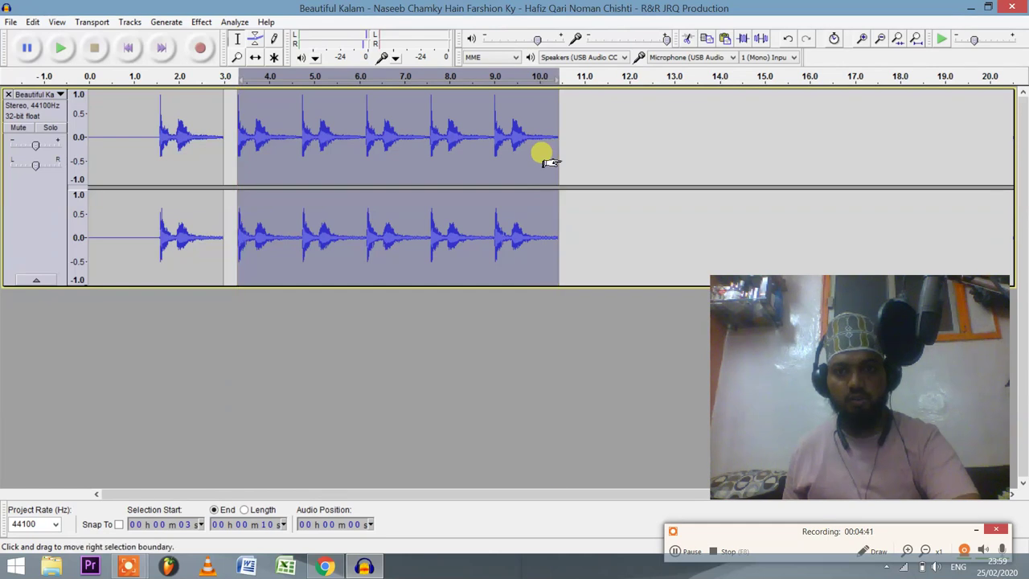
key("ctrl+c")
left_click(576, 151)
key("ctrl+v")
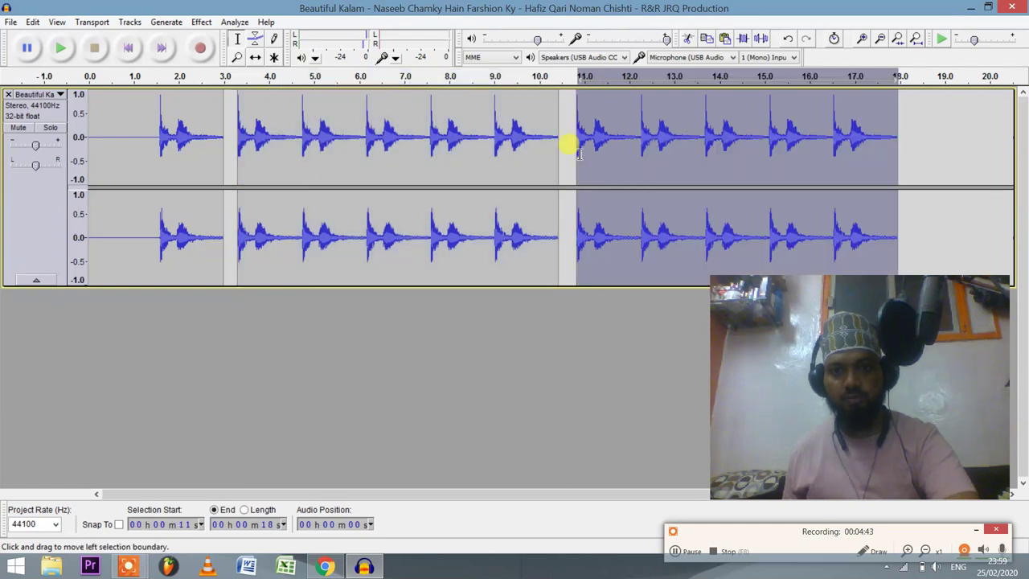
key("ctrl+3")
key("ctrl+3")
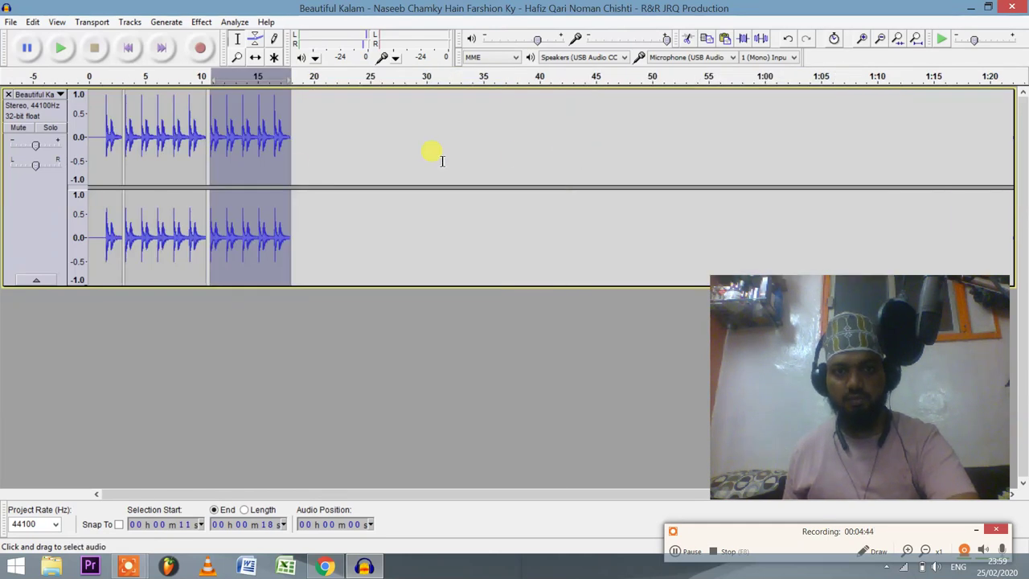
left_click(298, 171)
key("ctrl+v")
left_click(386, 171)
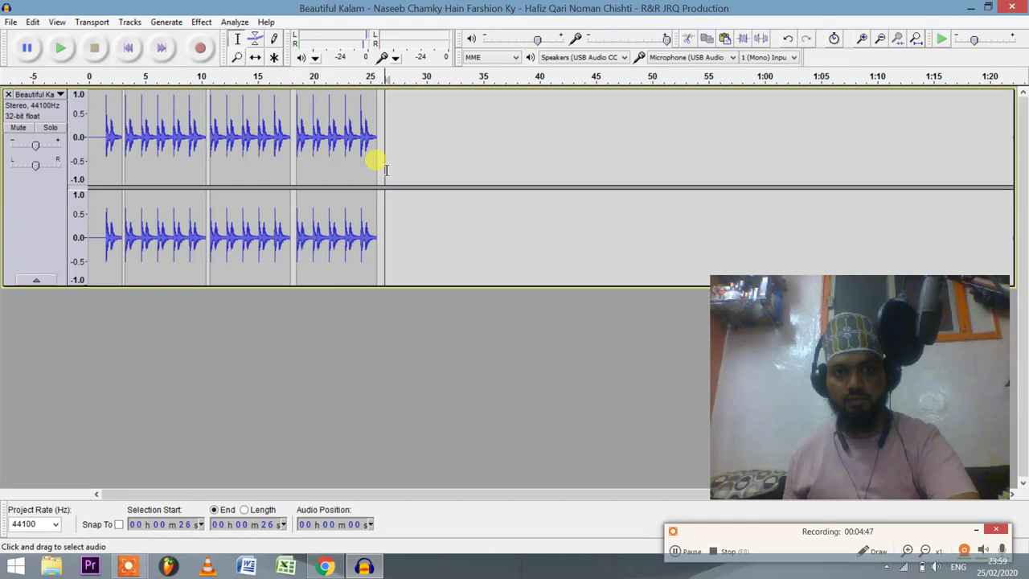
key("ctrl+v")
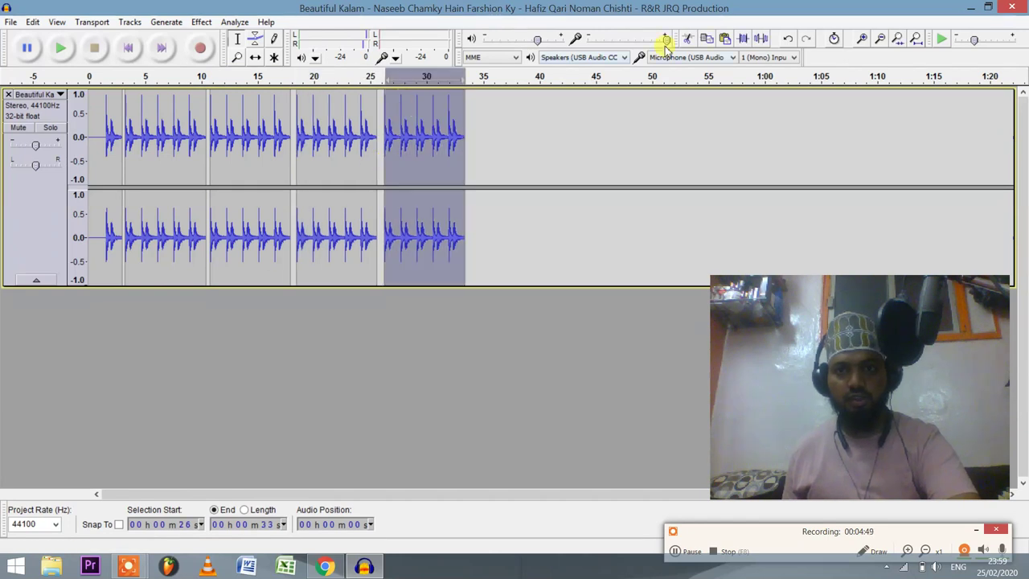
- Time-shift the three pasted five-beat clips so each starts directly at the end of the previous clip
left_click(254, 58)
left_click_drag(230, 115, 222, 115)
left_click_drag(333, 127, 277, 133)
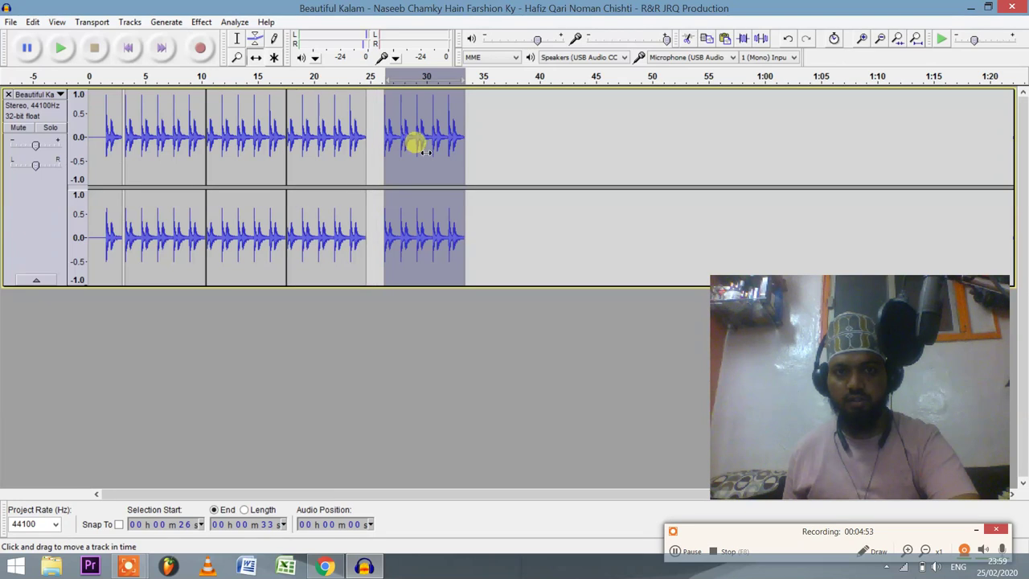
left_click_drag(415, 143, 362, 151)
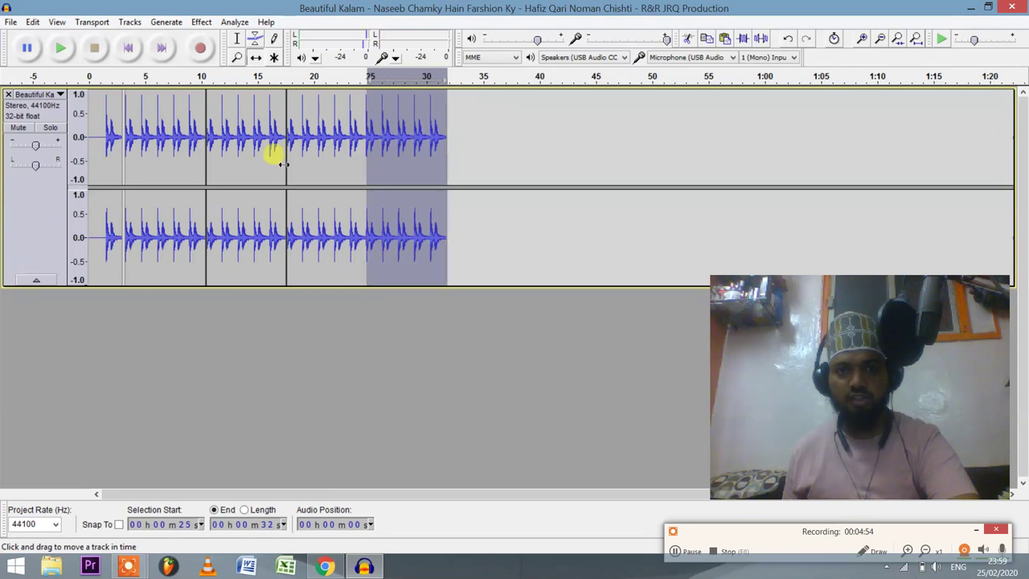
- Merge the remaining adjacent beat clips into one continuous clip by removing their split lines, and play the track from the start
left_click(203, 151)
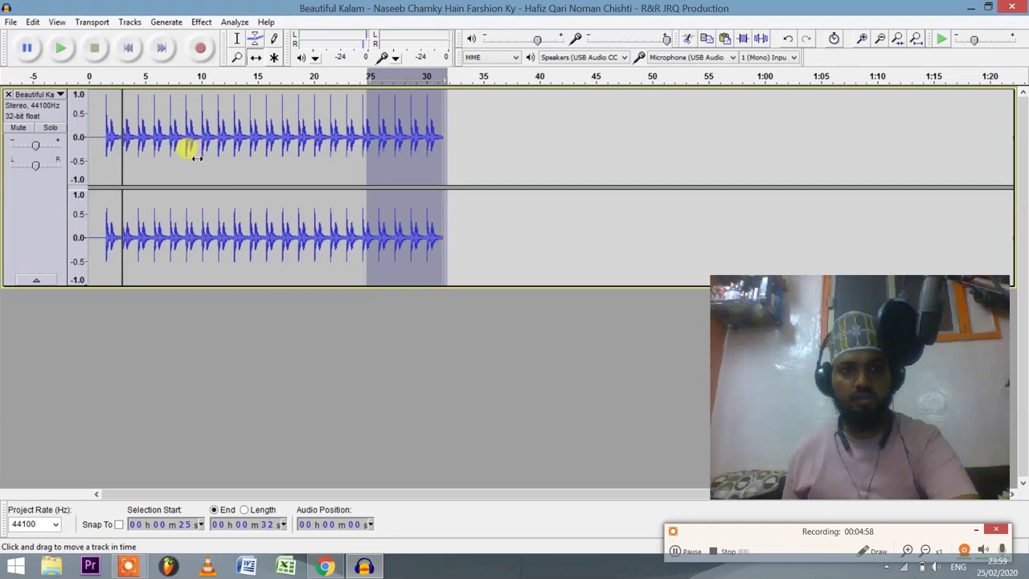
left_click(121, 163)
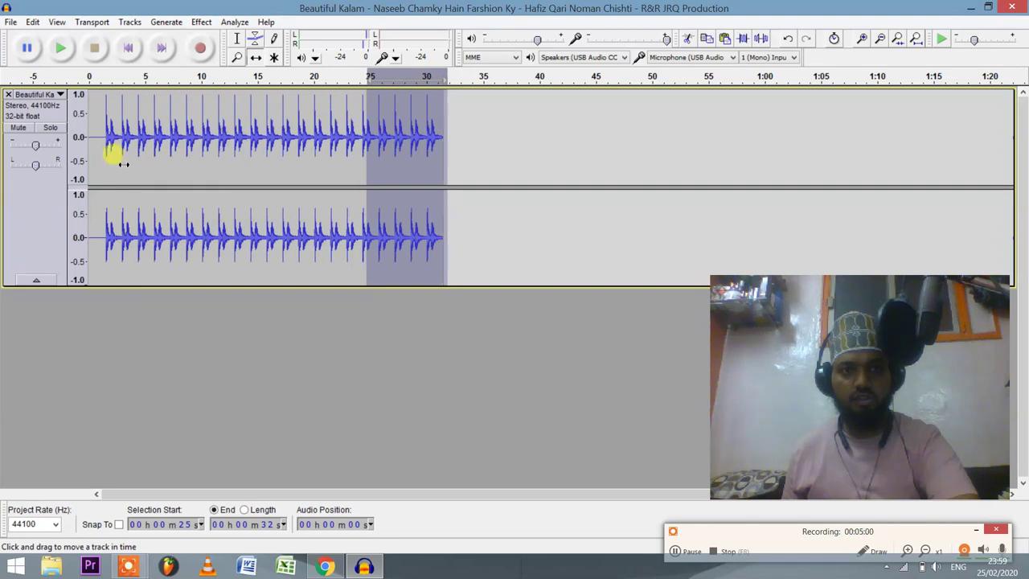
left_click(92, 78)
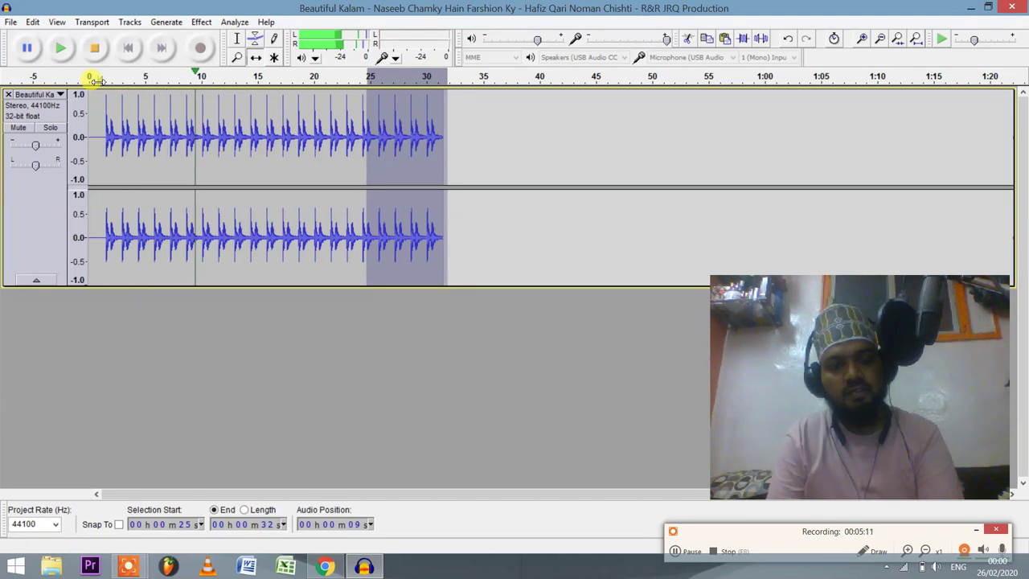
key("space")
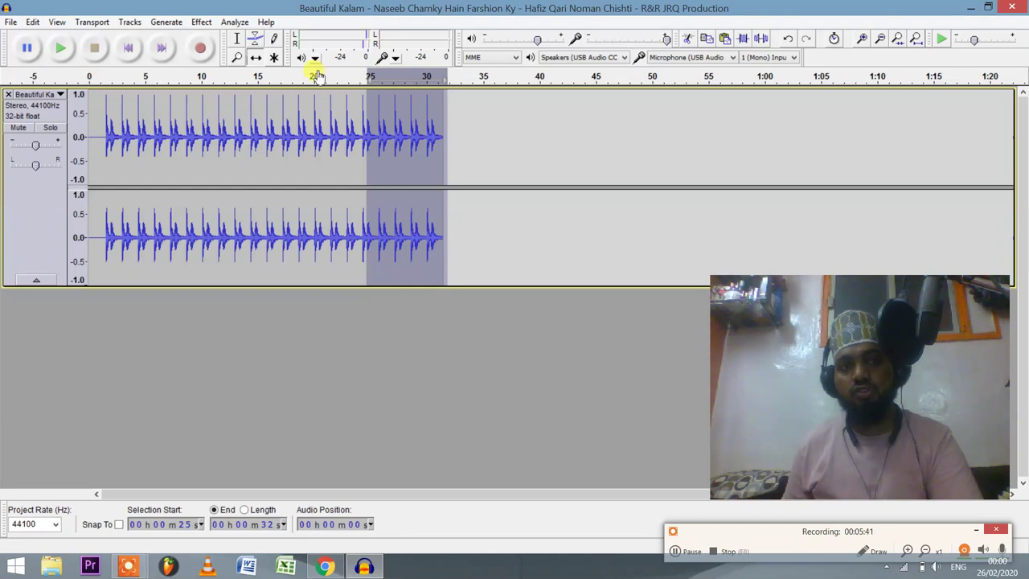
left_click(206, 52)
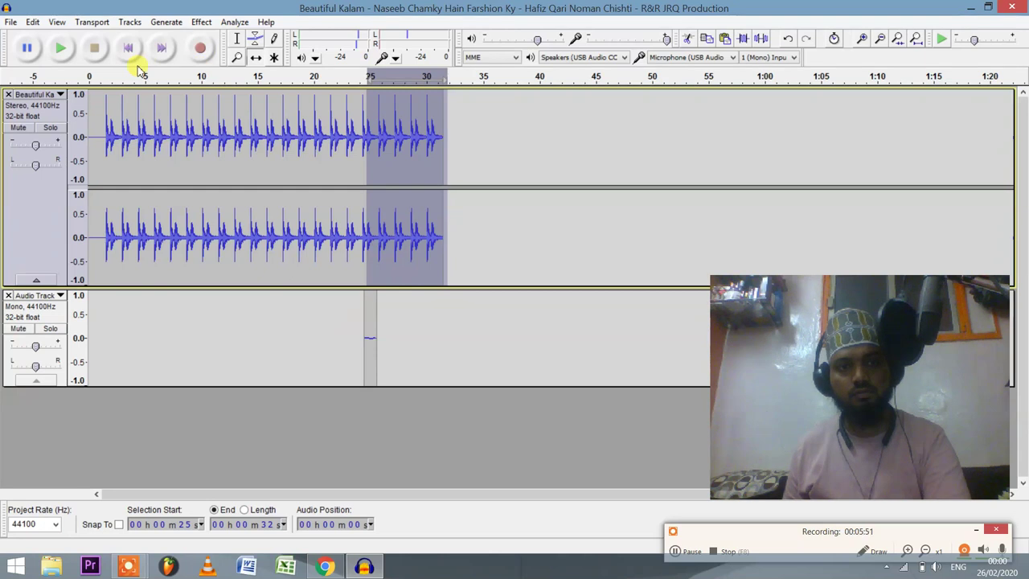
left_click(9, 296)
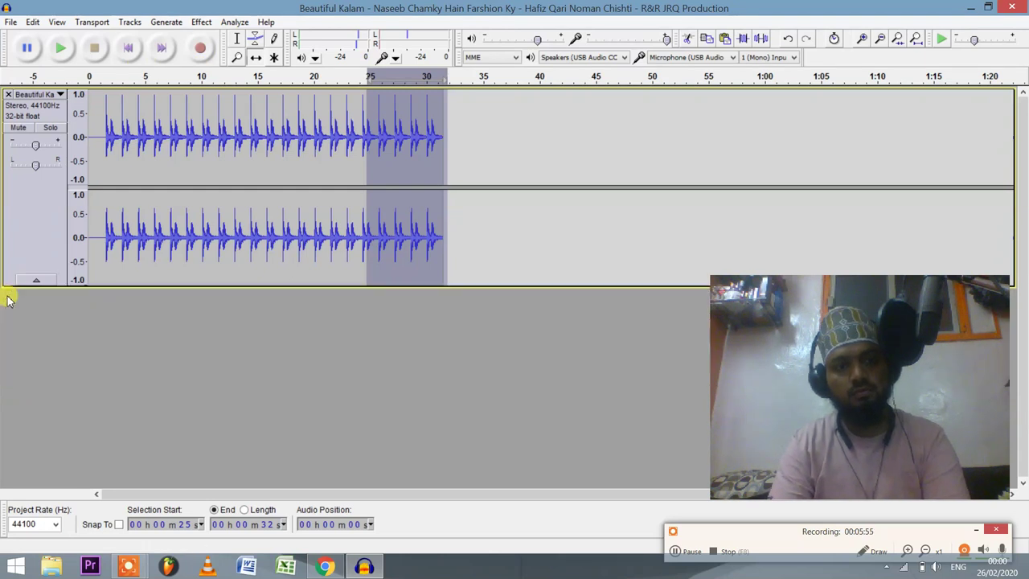
left_click(90, 78)
left_click(90, 78)
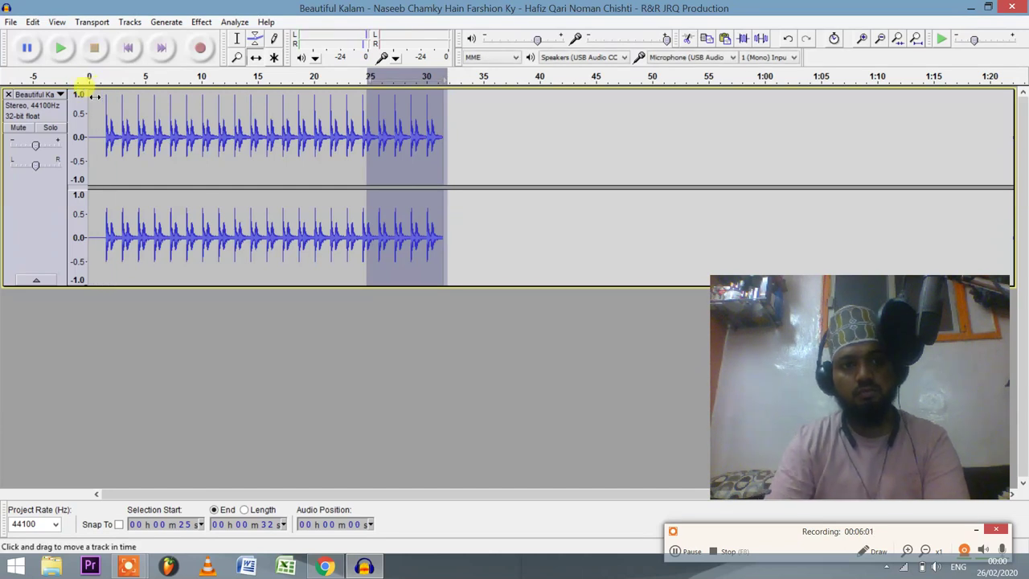
- Place the cursor at the start of the beat track with the Selection tool and record about 21 seconds of microphone audio over it
left_click(236, 44)
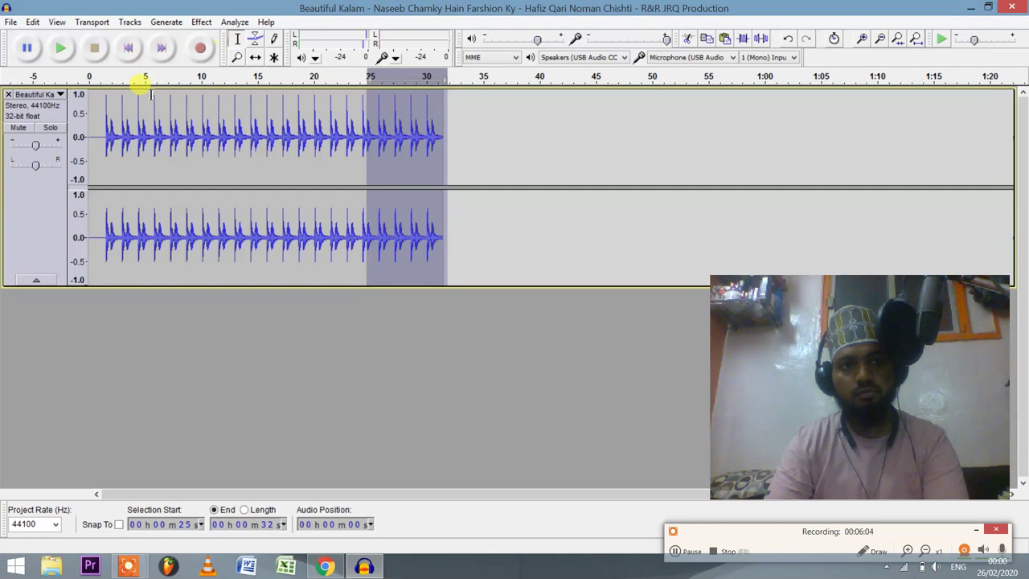
left_click(98, 133)
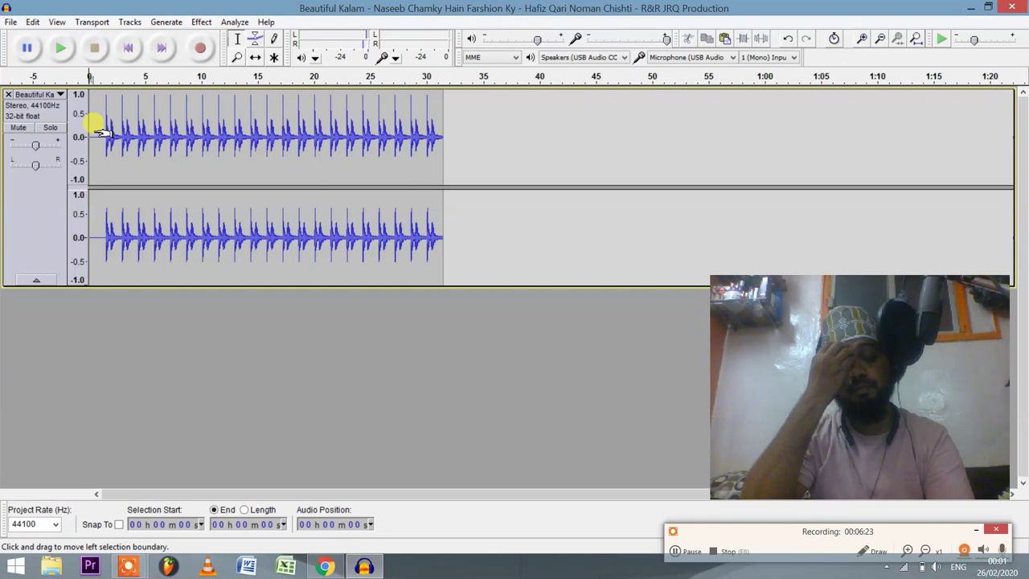
key("r")
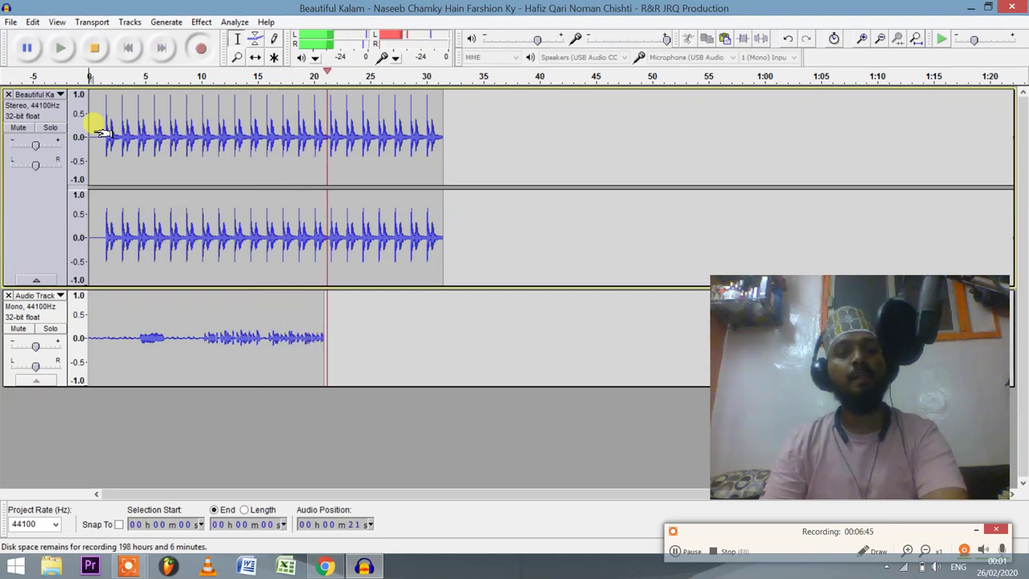
key("space")
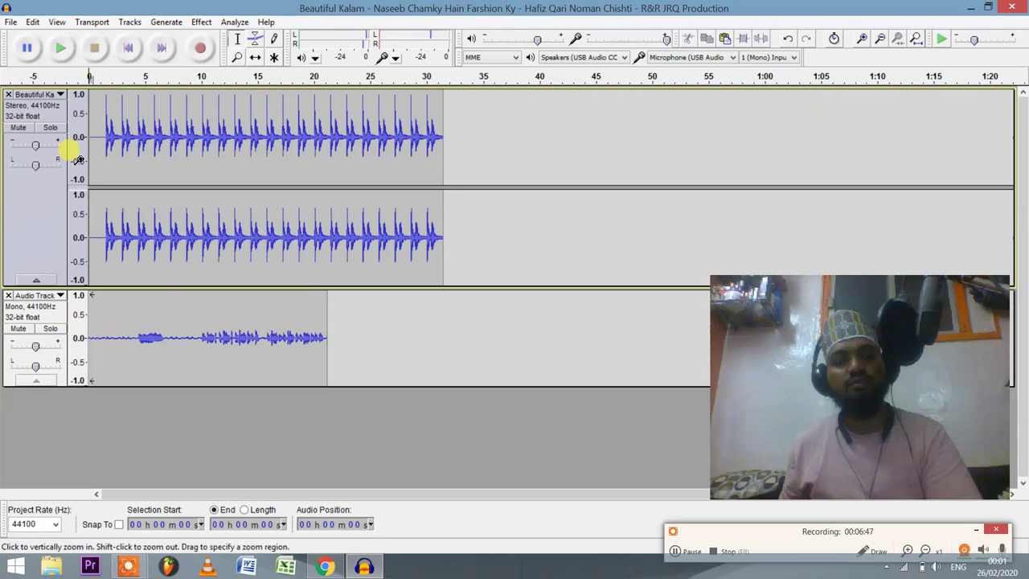
- Play back the recorded track with the beat from about 9 seconds and delete the recorded track
left_click(192, 355)
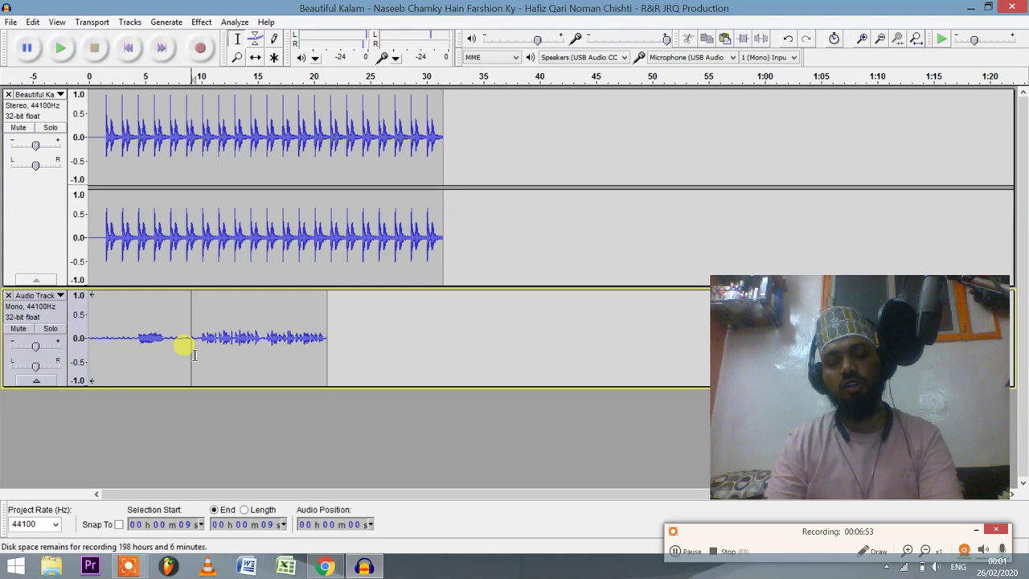
key("space")
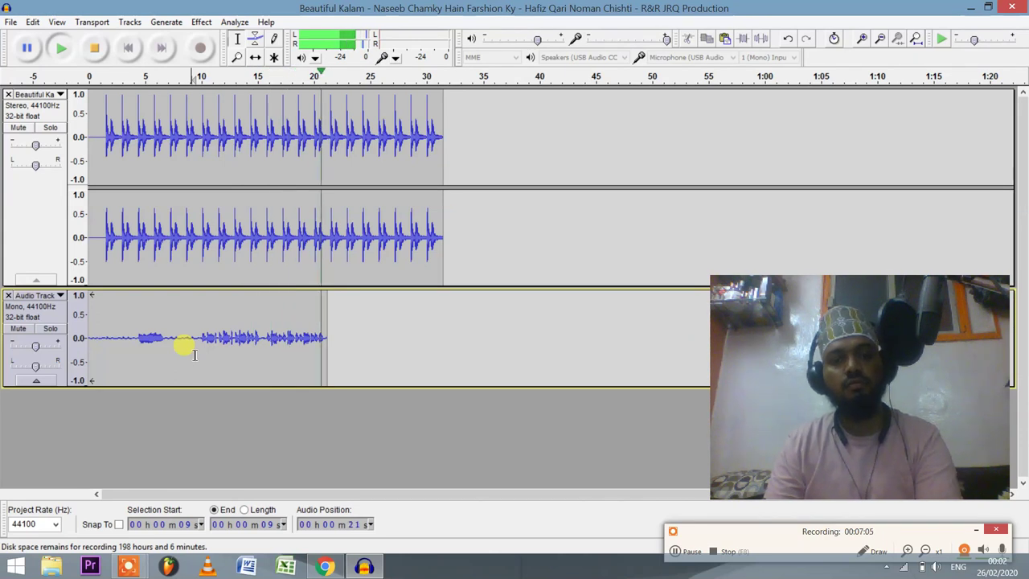
key("space")
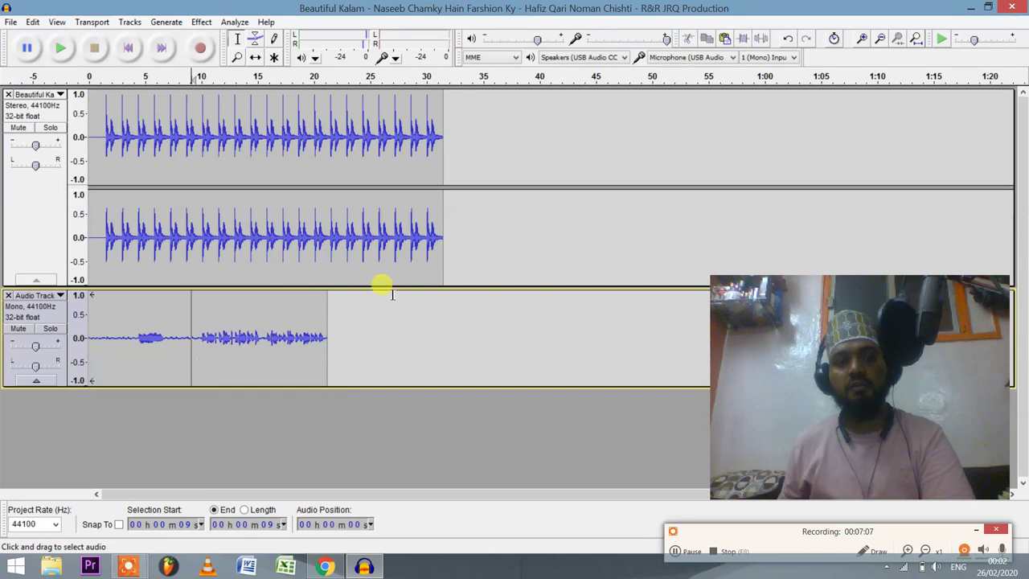
left_click(9, 296)
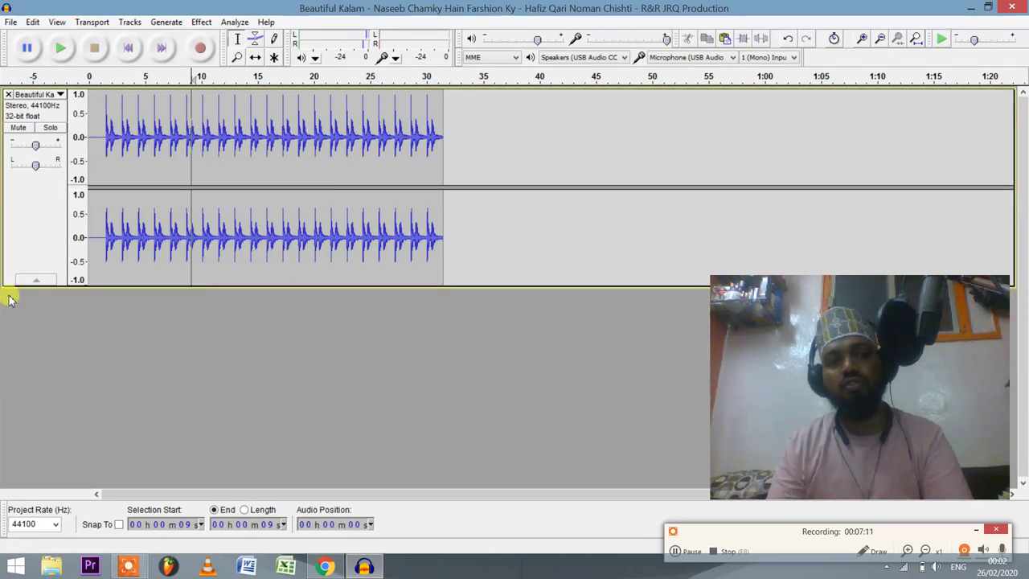